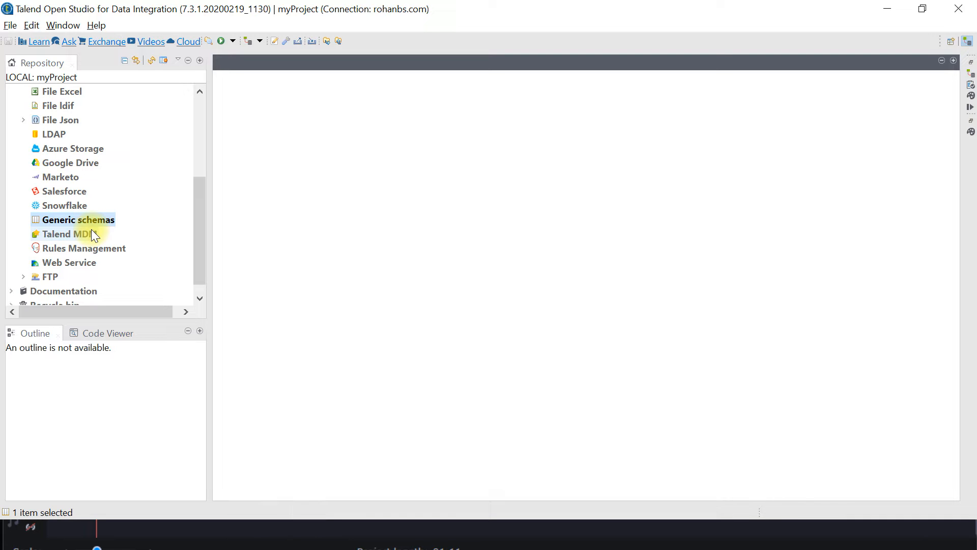
- Examine the table schemas DIM_CUSTOMER, EMP and STG_CUSTOMER stored under the Oracle 0.1 database connection in the repository metadata
{"action": "scroll", "coordinate": [102, 199], "scroll_direction": "up", "scroll_amount": 4}
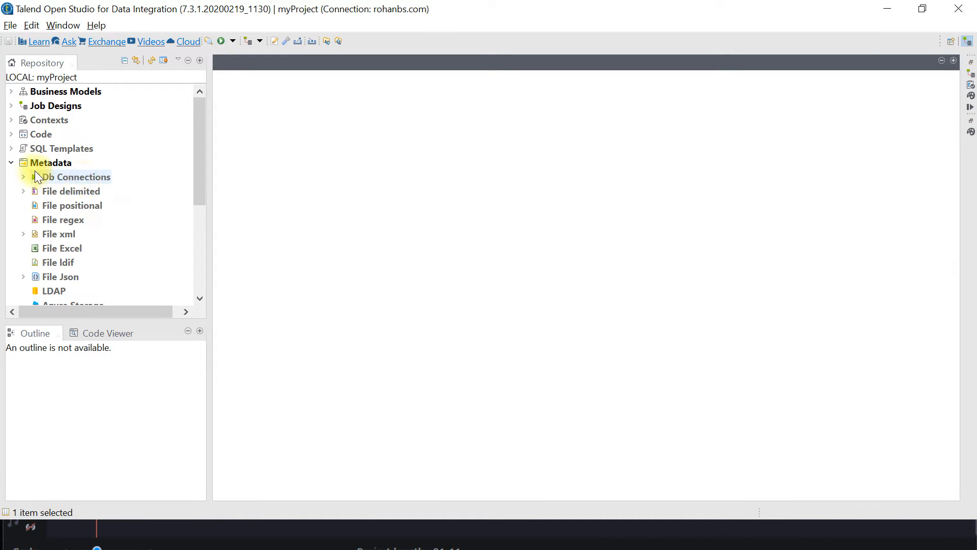
{"action": "left_click", "coordinate": [24, 176]}
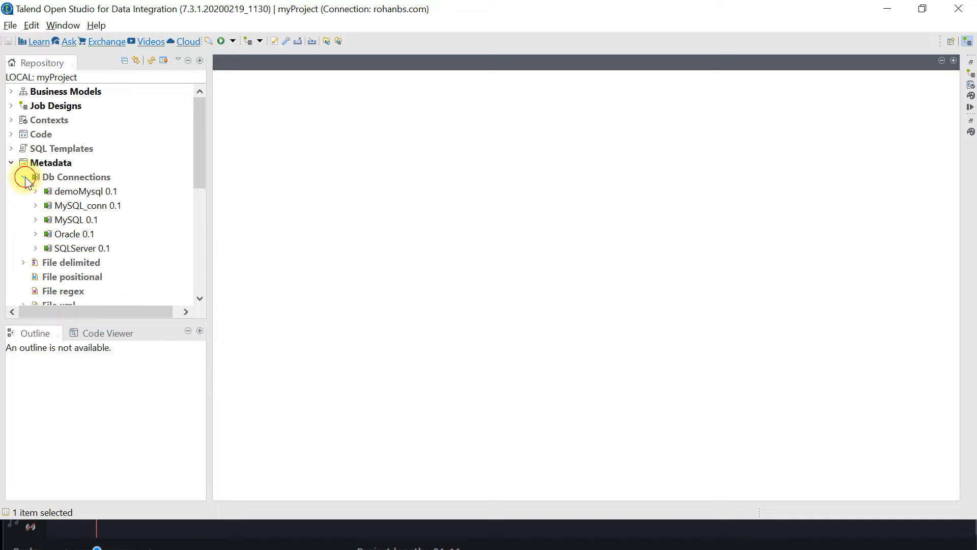
{"action": "left_click", "coordinate": [37, 234]}
{"action": "scroll", "coordinate": [48, 246], "scroll_direction": "down", "scroll_amount": 1}
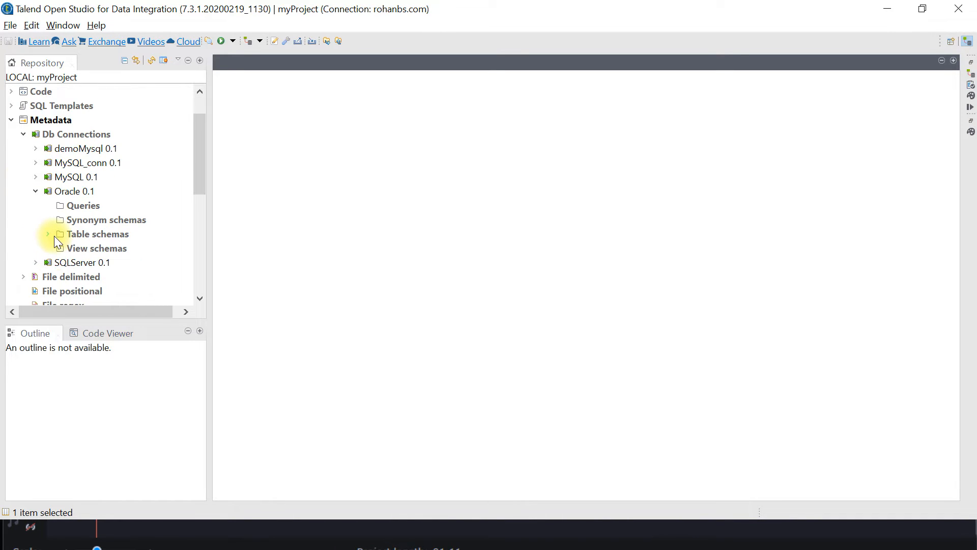
{"action": "left_click", "coordinate": [49, 234]}
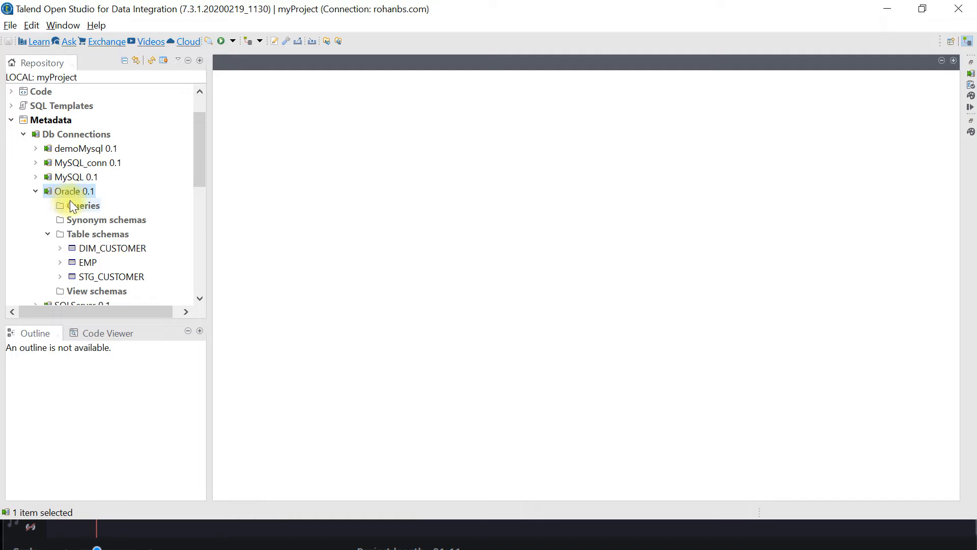
{"action": "left_click", "coordinate": [91, 247]}
{"action": "left_click", "coordinate": [90, 262]}
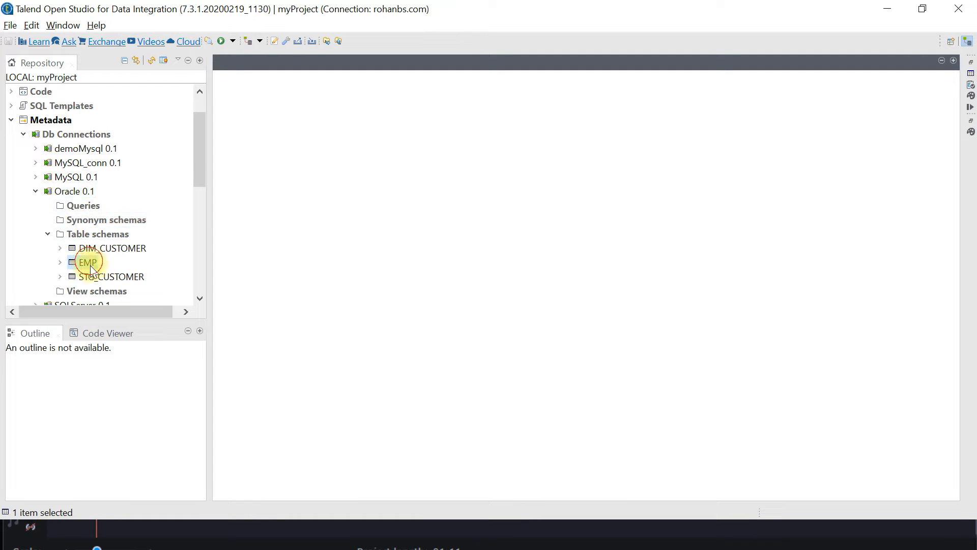
{"action": "left_click", "coordinate": [93, 277]}
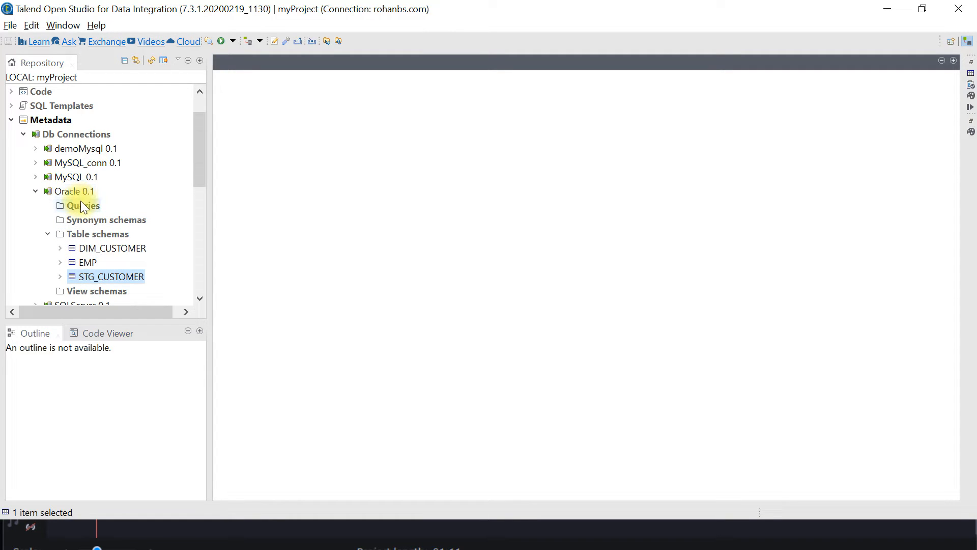
{"action": "left_click", "coordinate": [35, 191]}
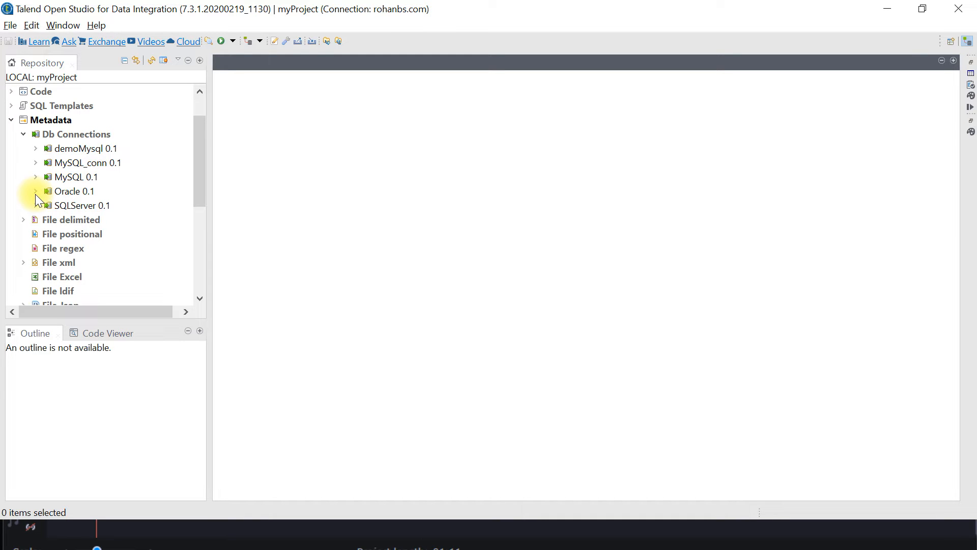
- Start a new generic schema named Regional_products in the repository metadata and proceed to its column definition
{"action": "left_click", "coordinate": [204, 178]}
{"action": "left_click_drag", "start_coordinate": [203, 177], "coordinate": [203, 189]}
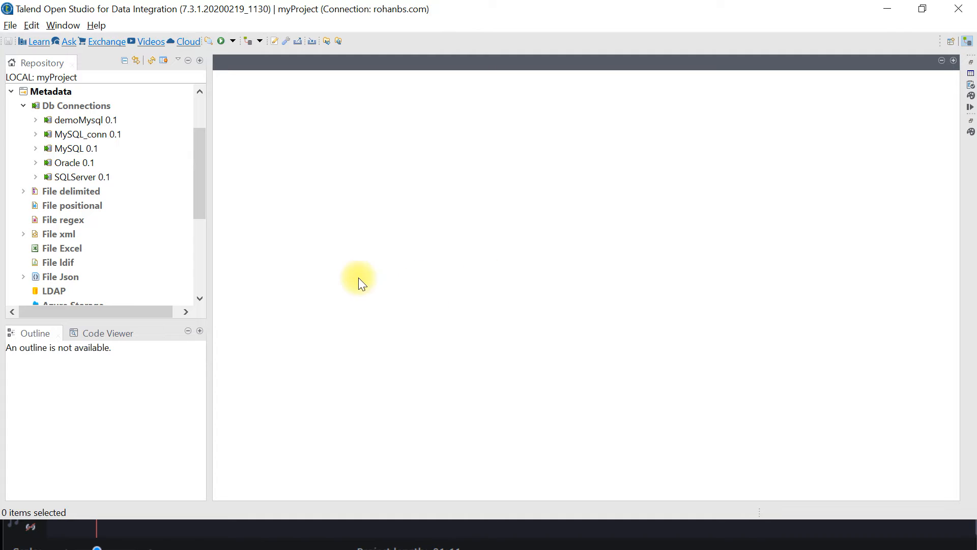
{"action": "left_click_drag", "start_coordinate": [198, 136], "coordinate": [206, 236]}
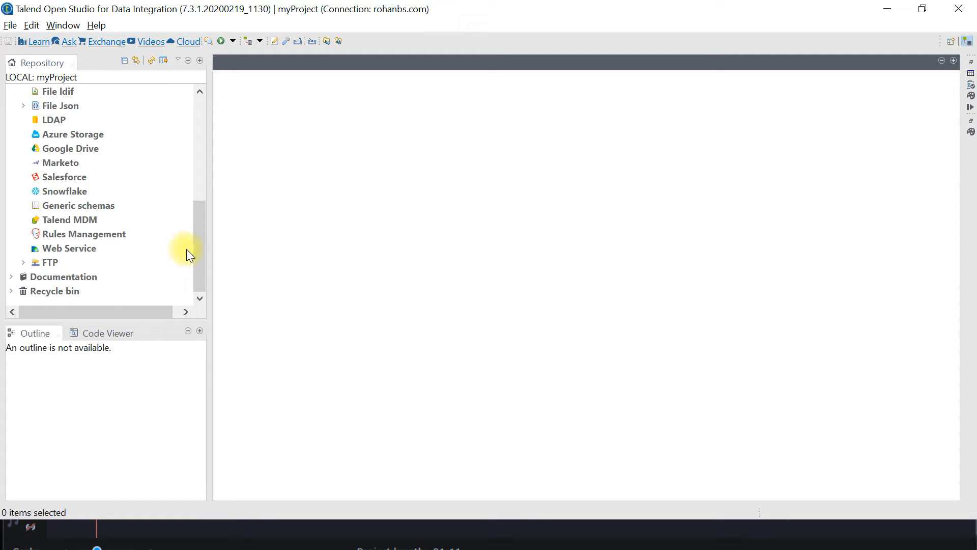
{"action": "left_click", "coordinate": [102, 205]}
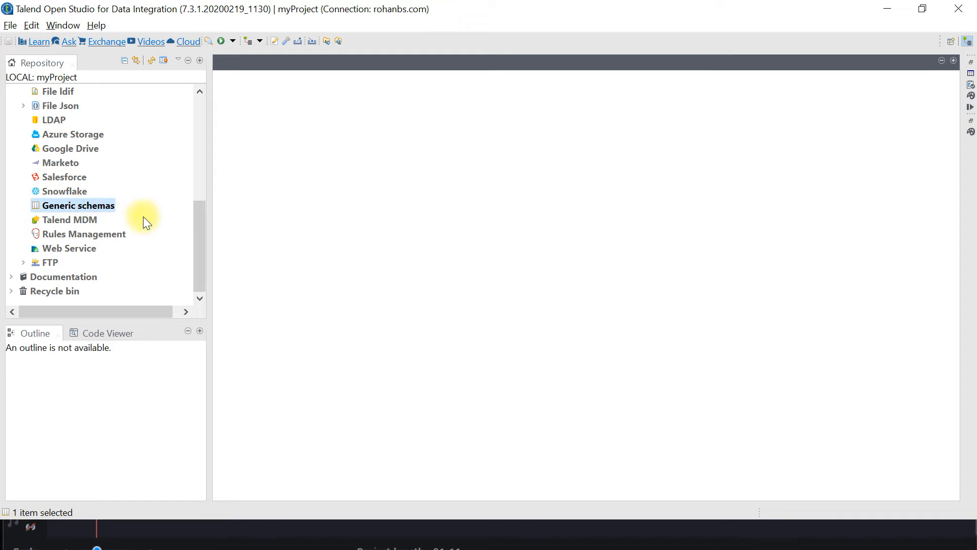
{"action": "right_click", "coordinate": [85, 209]}
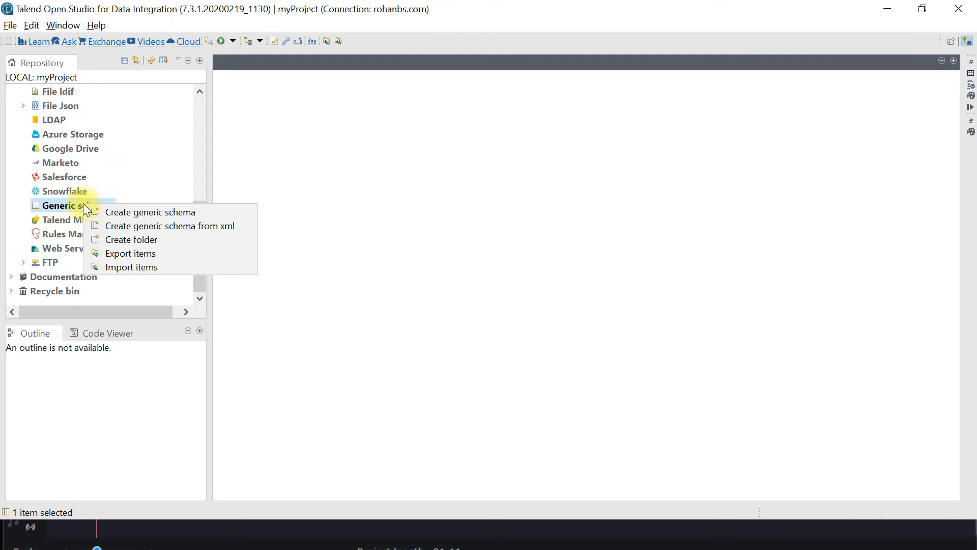
{"action": "left_click", "coordinate": [130, 212]}
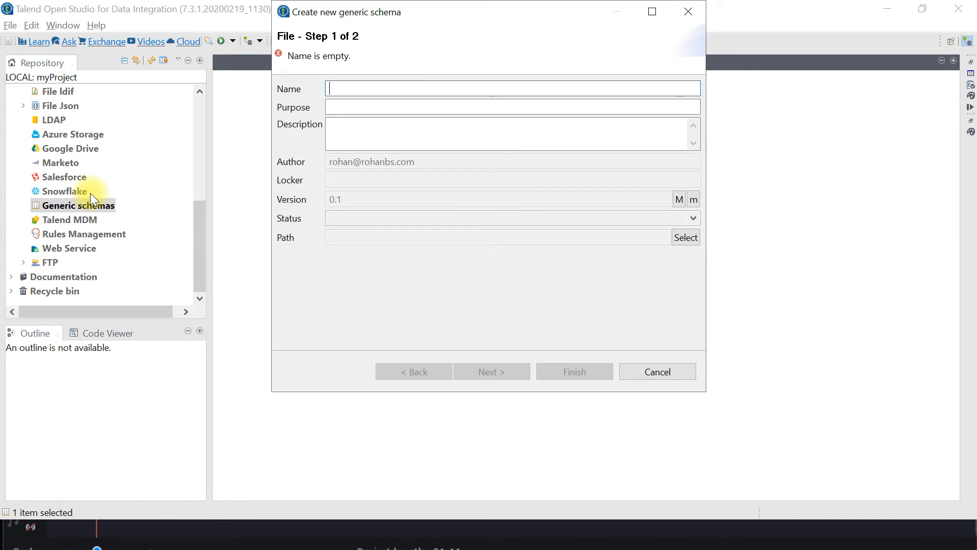
{"action": "type", "text": "Re"}
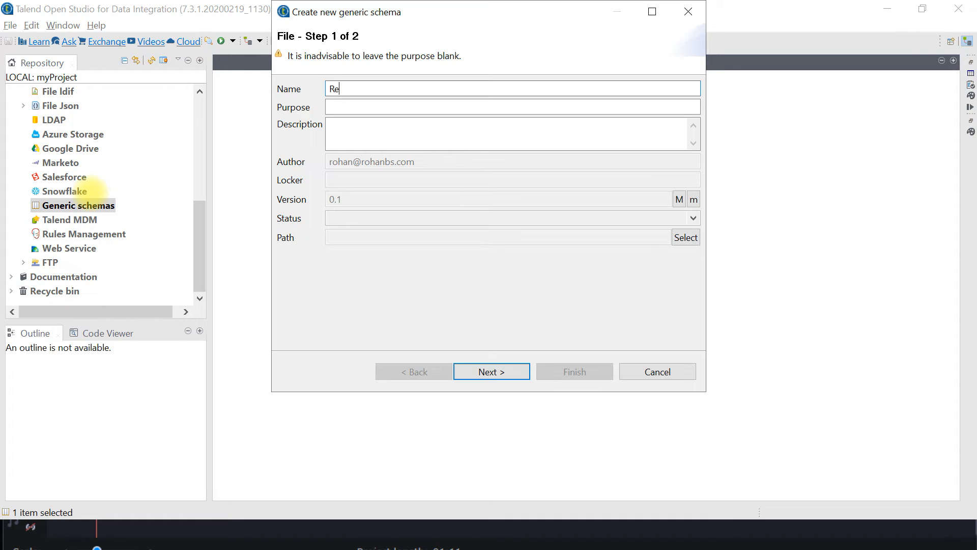
{"action": "type", "text": "gional_products"}
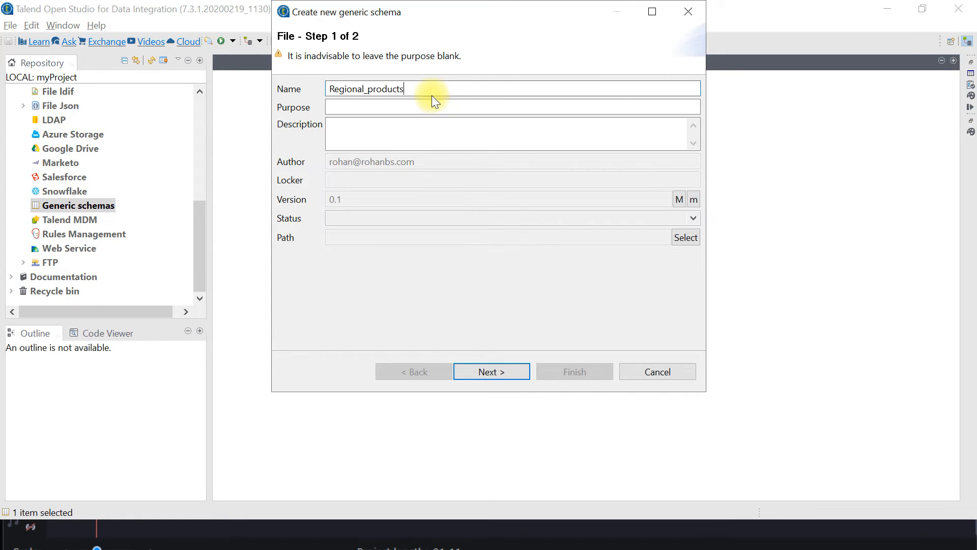
{"action": "left_click_drag", "start_coordinate": [425, 89], "coordinate": [324, 81]}
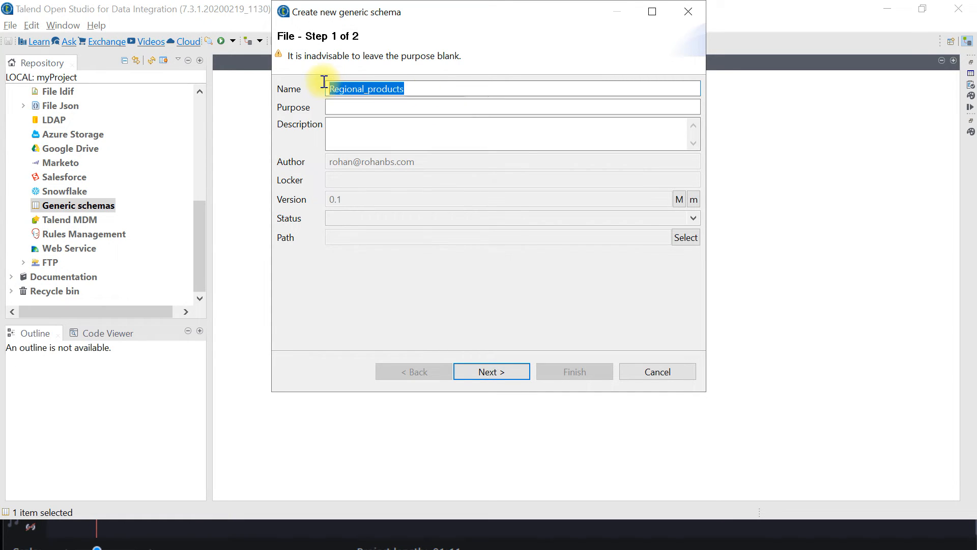
{"action": "left_click", "coordinate": [478, 365]}
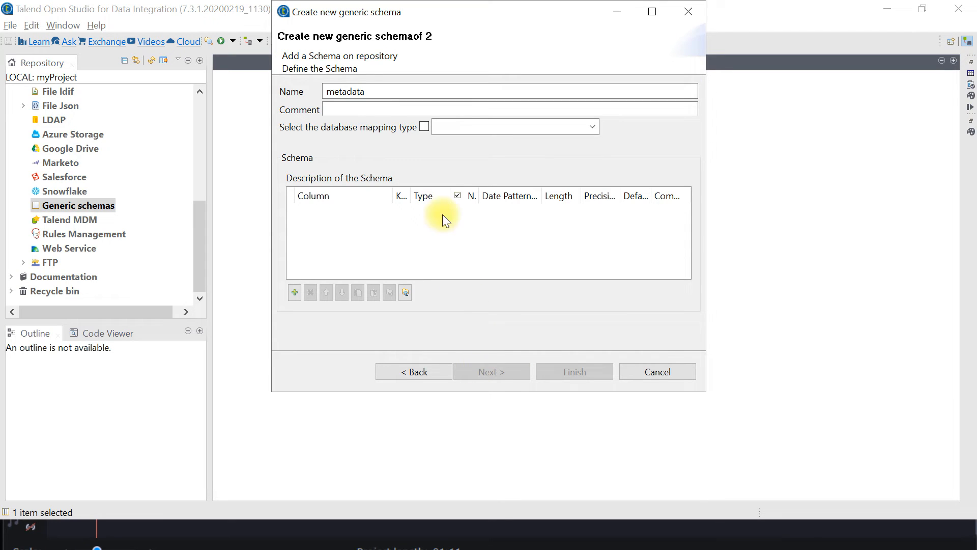
- Add the columns Product_ID (Integer), Product_Name and Product_Category (String), and Product_Unit_Price (Float), and finish the generic schema
{"action": "left_click", "coordinate": [297, 296]}
{"action": "left_click", "coordinate": [297, 296]}
{"action": "left_click", "coordinate": [297, 296]}
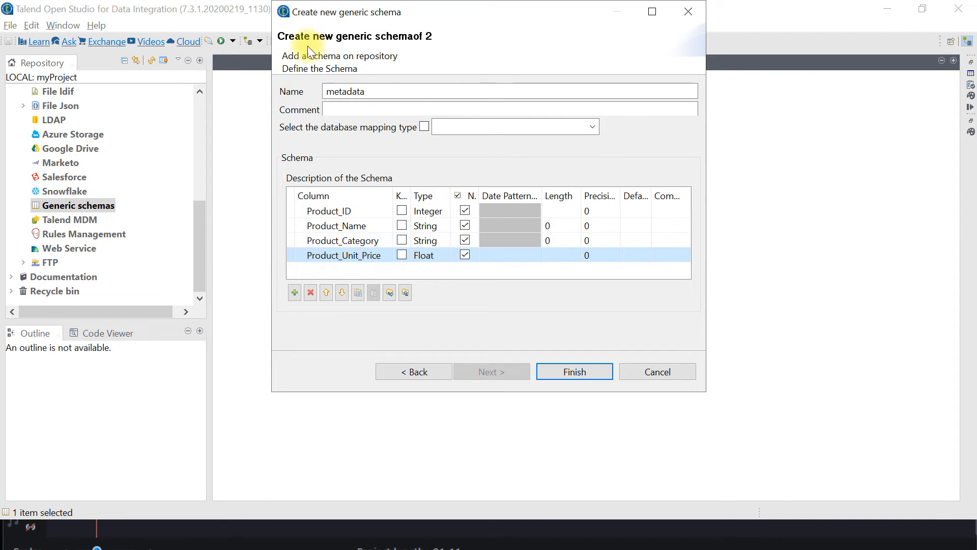
{"action": "left_click", "coordinate": [328, 109]}
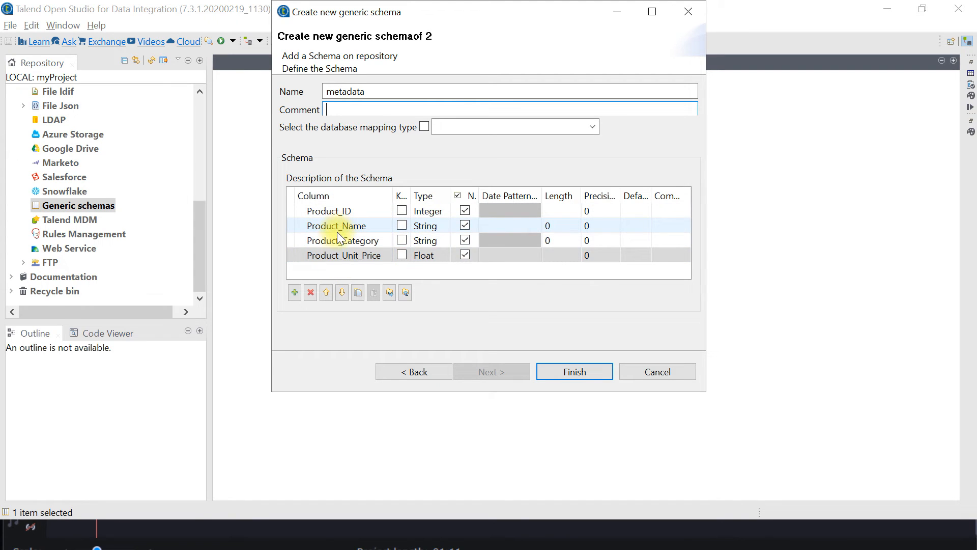
{"action": "left_click", "coordinate": [569, 370]}
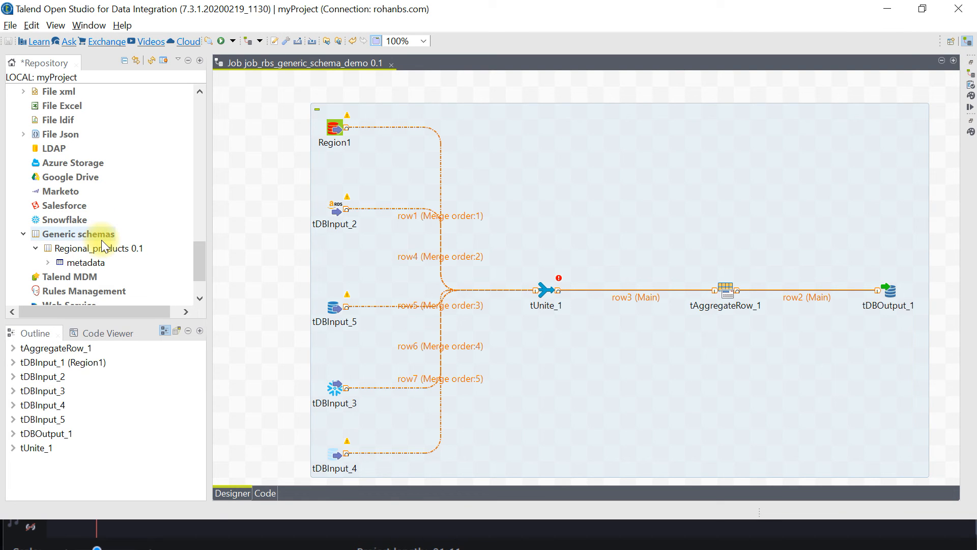
- Inspect the schema currently defined on the Region1 input component, leaving its settings as they are
{"action": "left_click", "coordinate": [84, 262]}
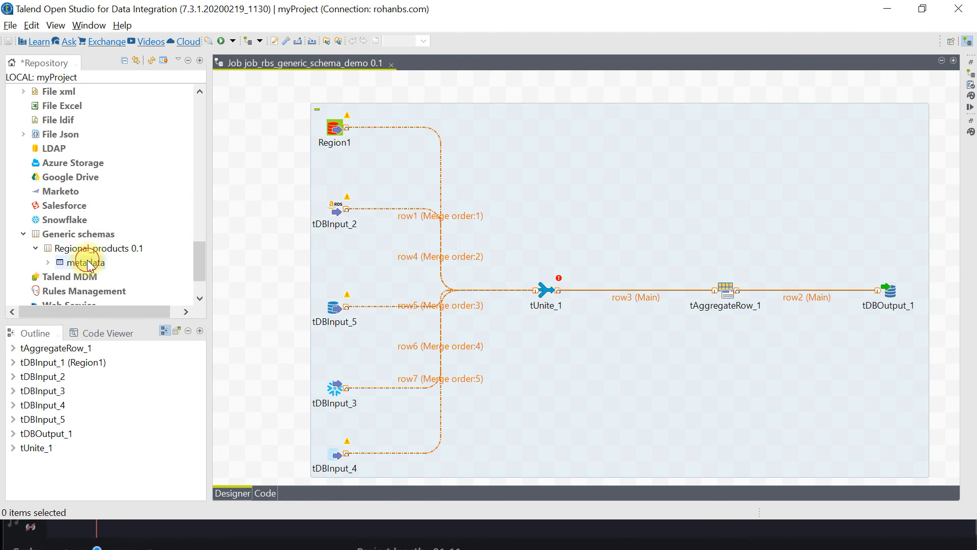
{"action": "left_click_drag", "start_coordinate": [80, 263], "coordinate": [330, 131]}
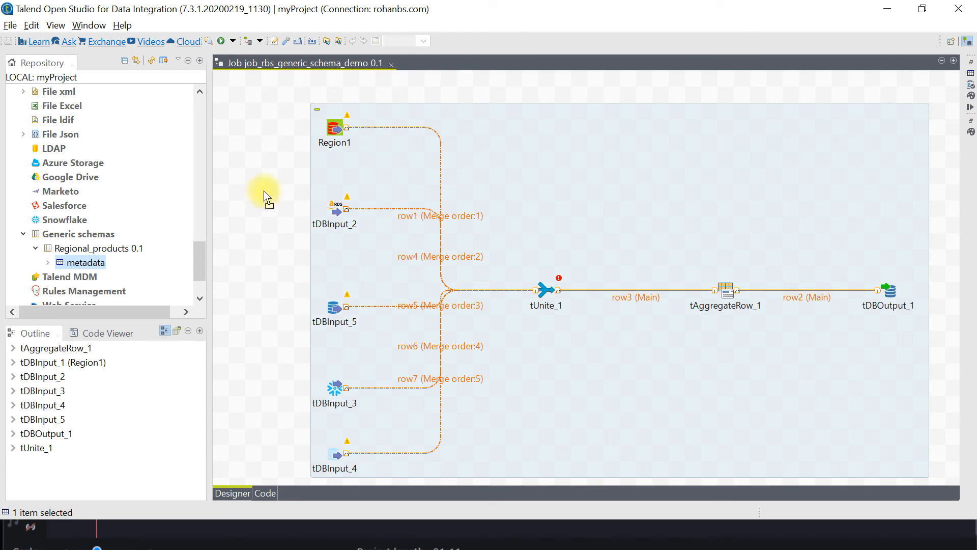
{"action": "double_click", "coordinate": [334, 128]}
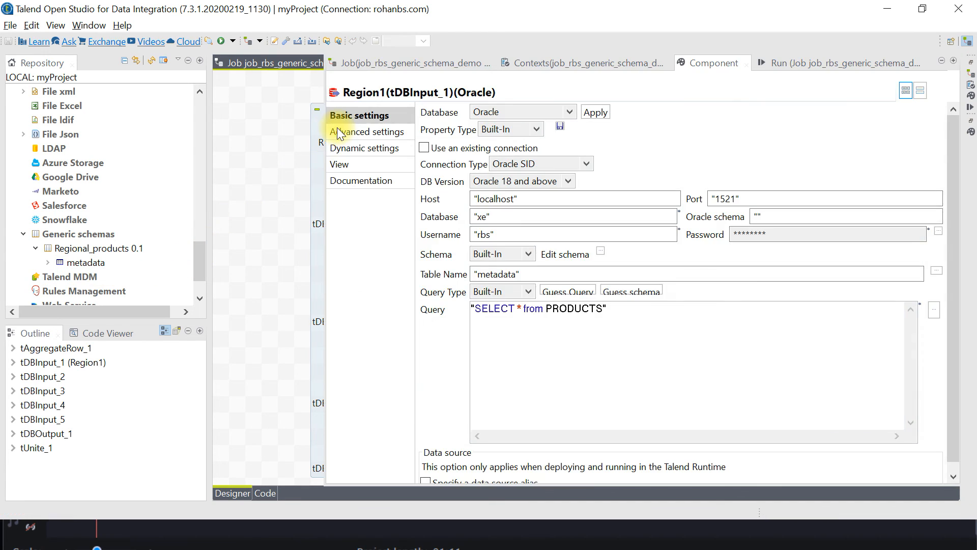
{"action": "left_click", "coordinate": [600, 250]}
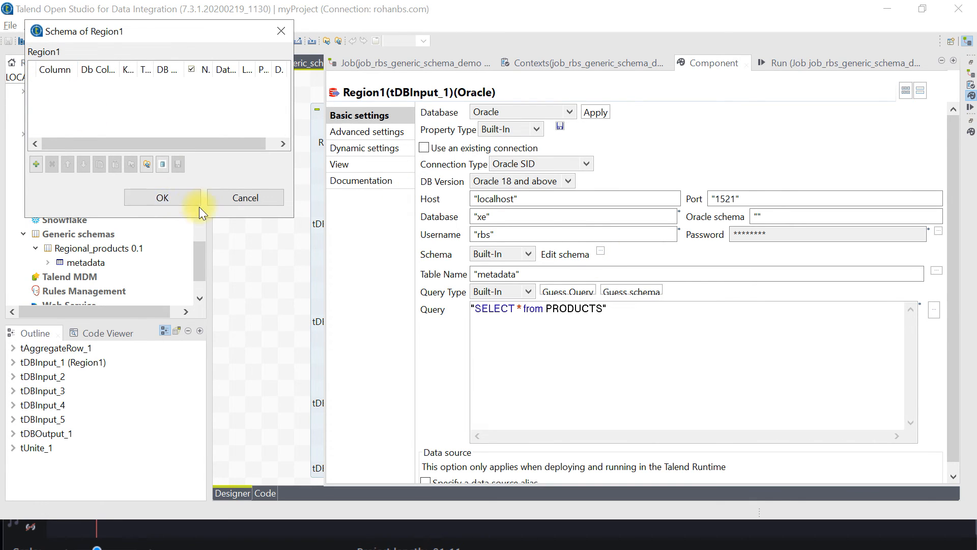
{"action": "left_click", "coordinate": [229, 198]}
{"action": "left_click", "coordinate": [271, 255]}
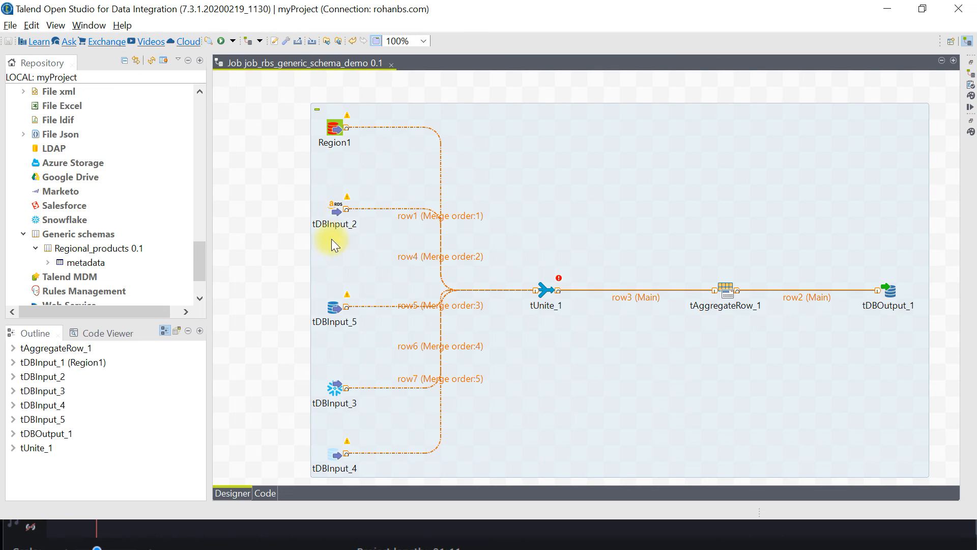
- Inspect the schema currently defined on the tDBInput_2 Amazon Aurora component and dismiss it without changes
{"action": "double_click", "coordinate": [339, 211]}
{"action": "left_click", "coordinate": [603, 197]}
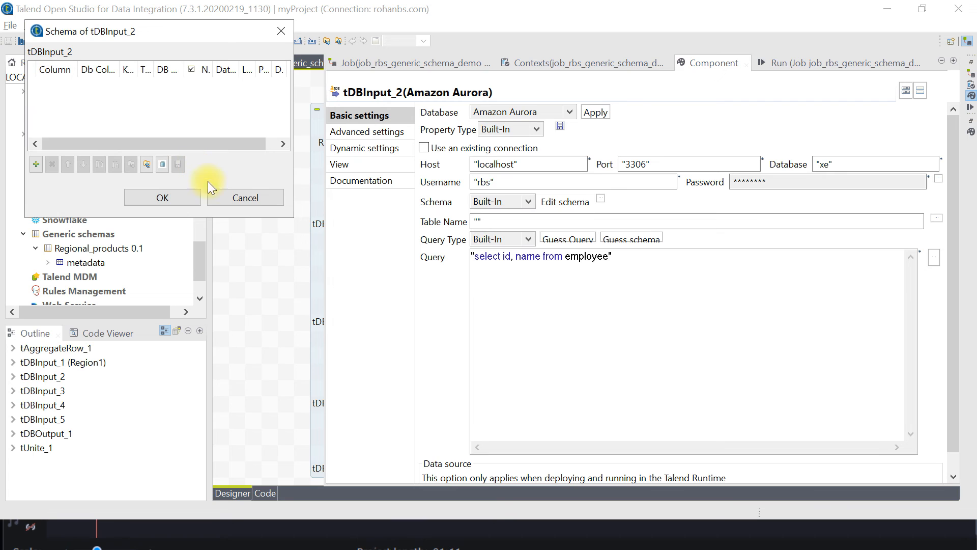
{"action": "left_click", "coordinate": [236, 202]}
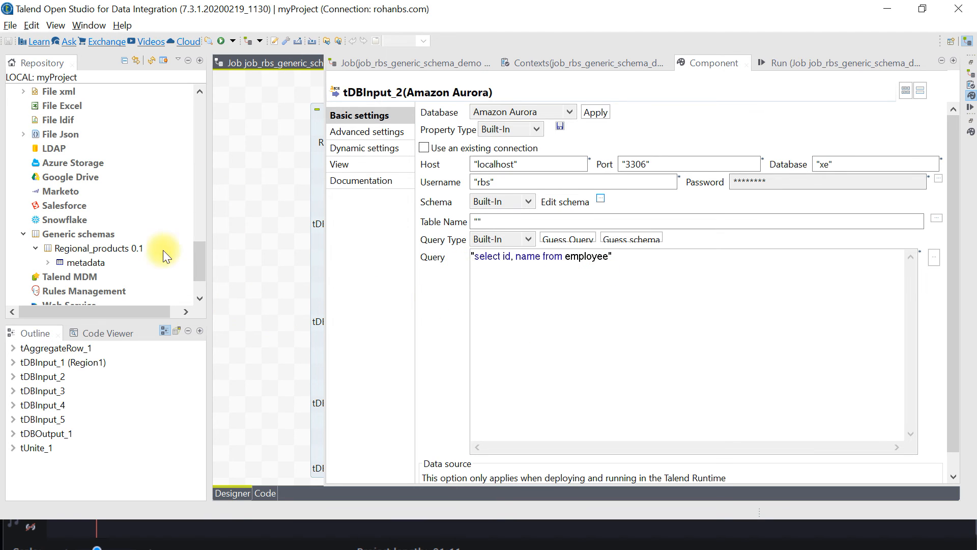
{"action": "left_click", "coordinate": [256, 261]}
- Apply the Regional_products metadata schema to the Region1 and tDBInput_2 components, propagating the changes
{"action": "left_click_drag", "start_coordinate": [81, 265], "coordinate": [336, 131]}
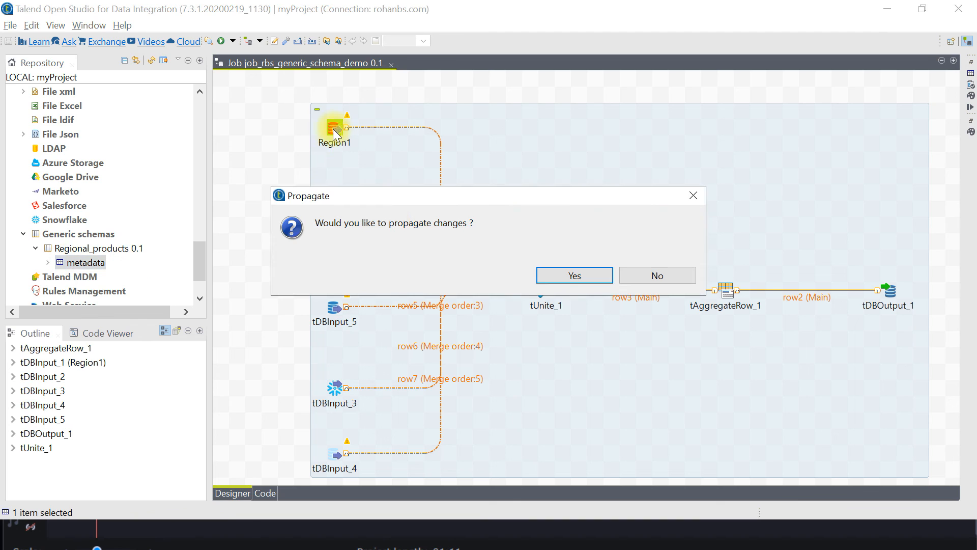
{"action": "left_click_drag", "start_coordinate": [84, 262], "coordinate": [338, 210]}
- View Region1's repository schema to check its columns, then close it and return to the job design
{"action": "double_click", "coordinate": [334, 128]}
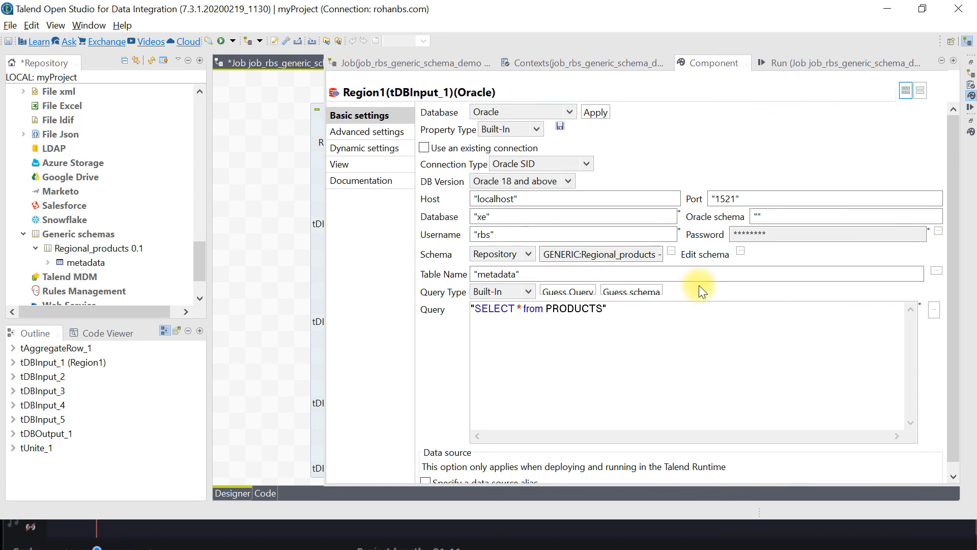
{"action": "left_click", "coordinate": [740, 250]}
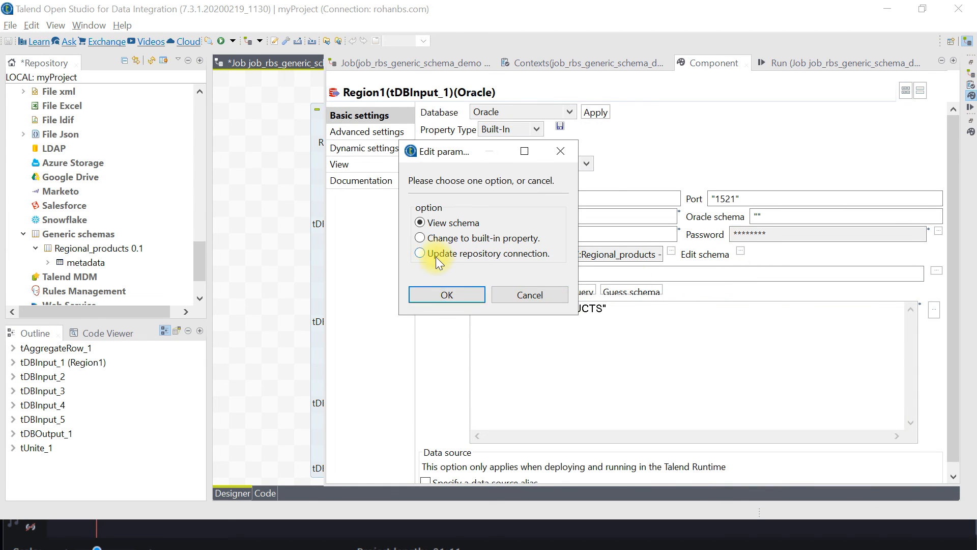
{"action": "left_click", "coordinate": [426, 295]}
{"action": "left_click_drag", "start_coordinate": [311, 239], "coordinate": [847, 421]}
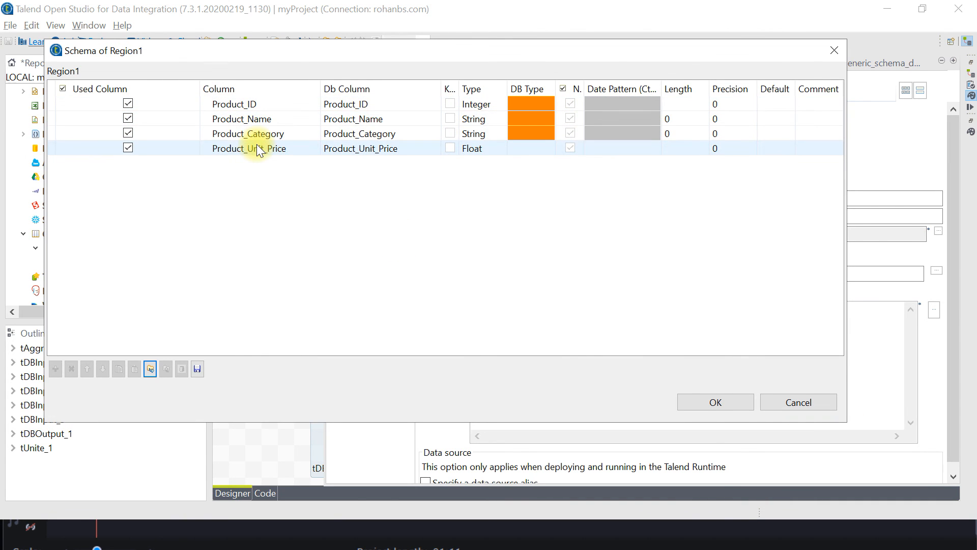
{"action": "left_click", "coordinate": [786, 403]}
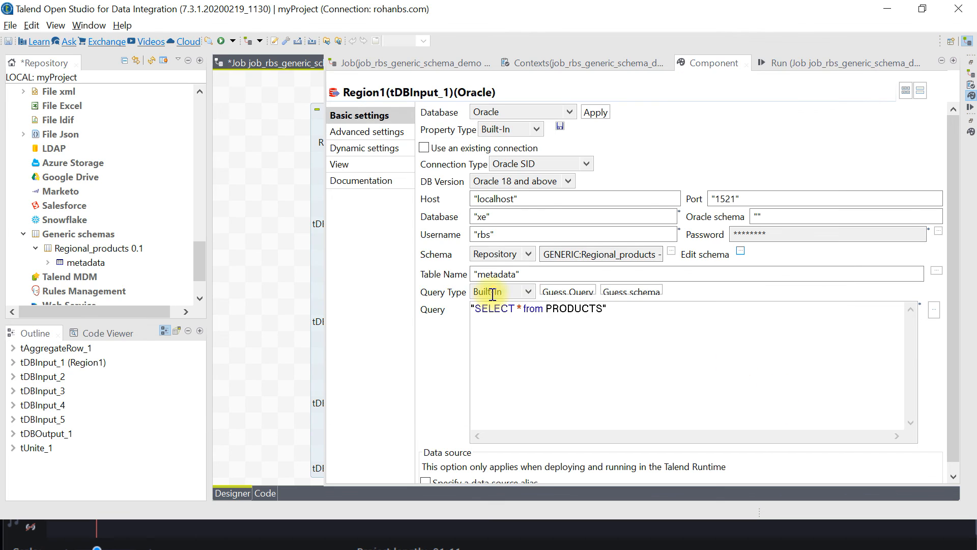
{"action": "left_click", "coordinate": [69, 237]}
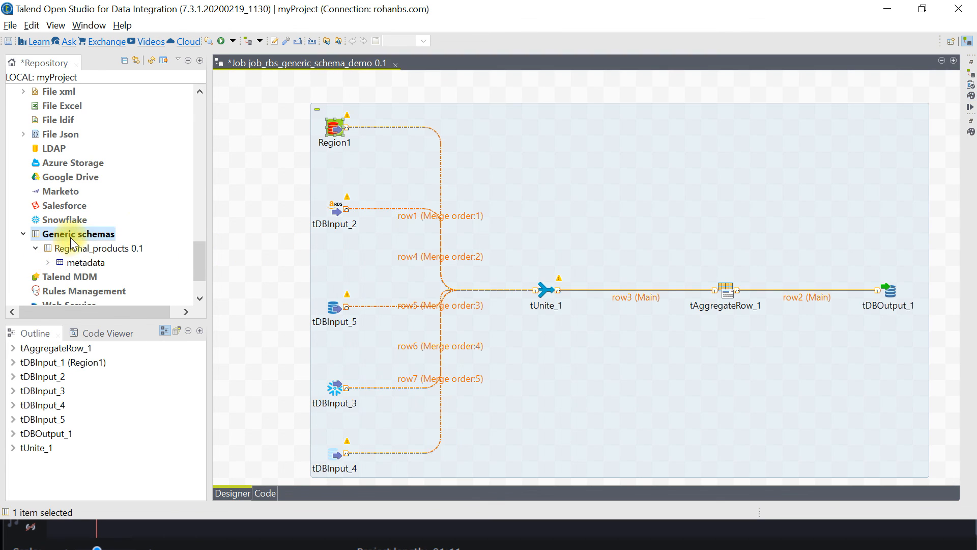